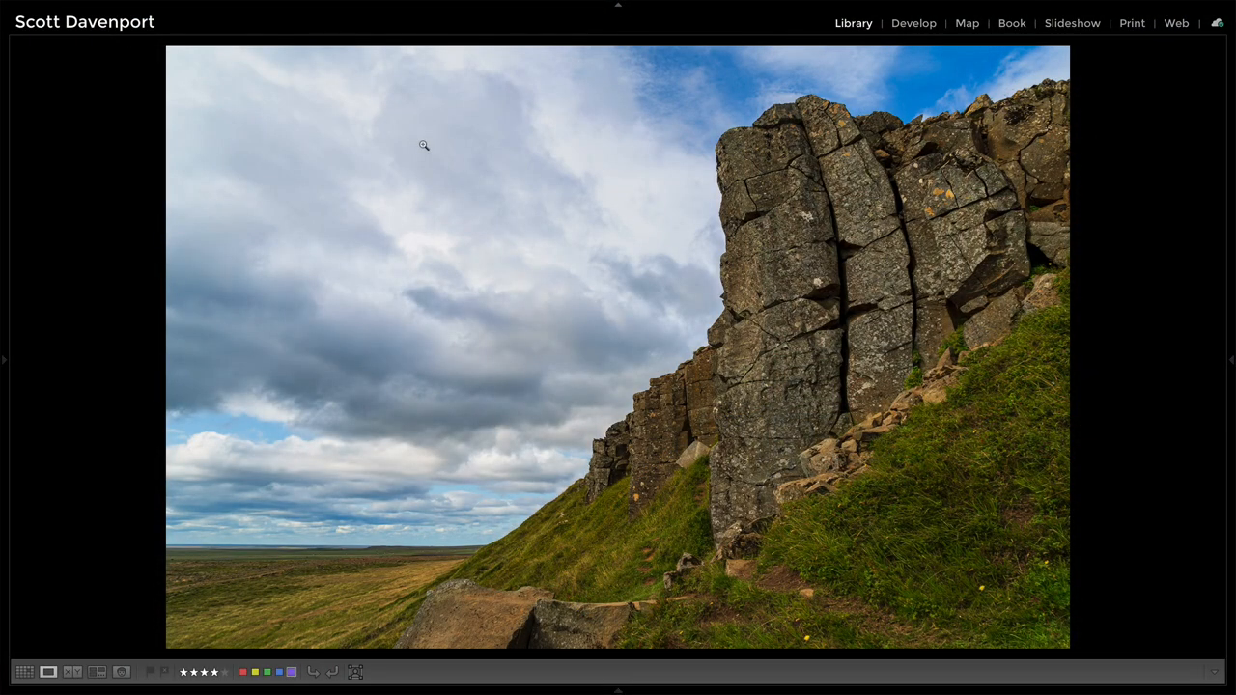
# Bring up the context menu for the rocky cliff photo in Loupe view
pyautogui.rightClick(424, 145)
pyautogui.moveTo(454, 495)
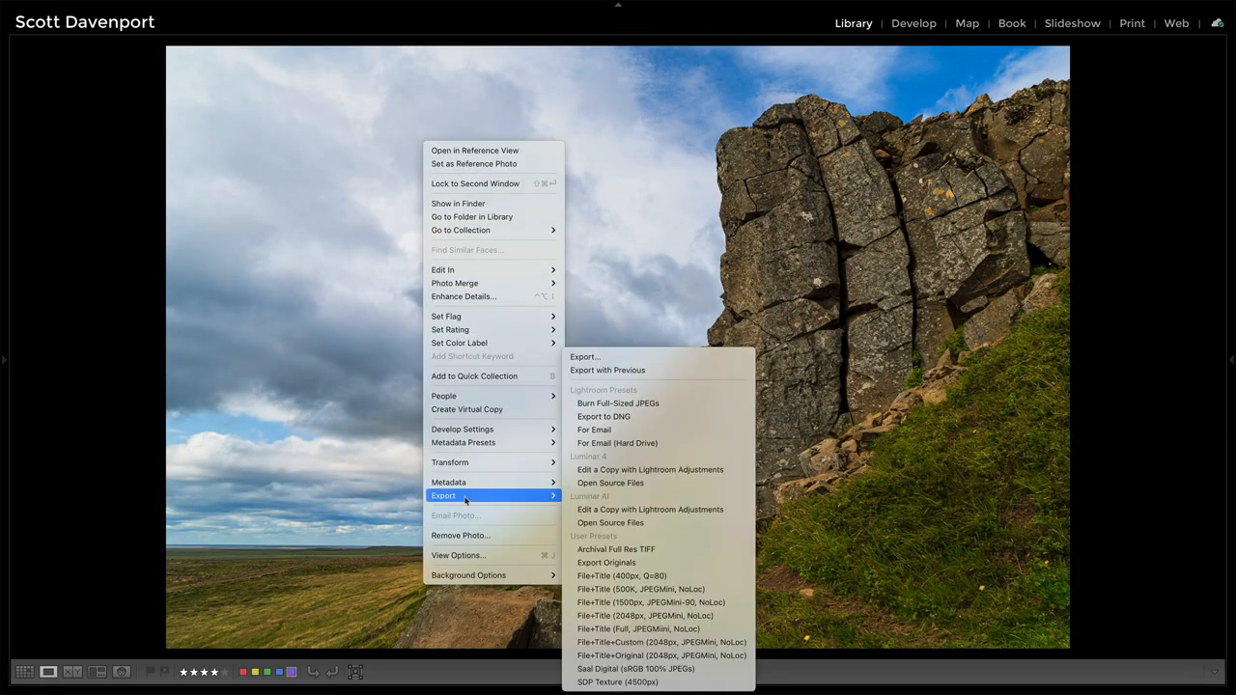
# Load the File+Title (1500px, JPEGMini-90, NoLoc) preset and expand the JPEGmini section
pyautogui.click(605, 357)
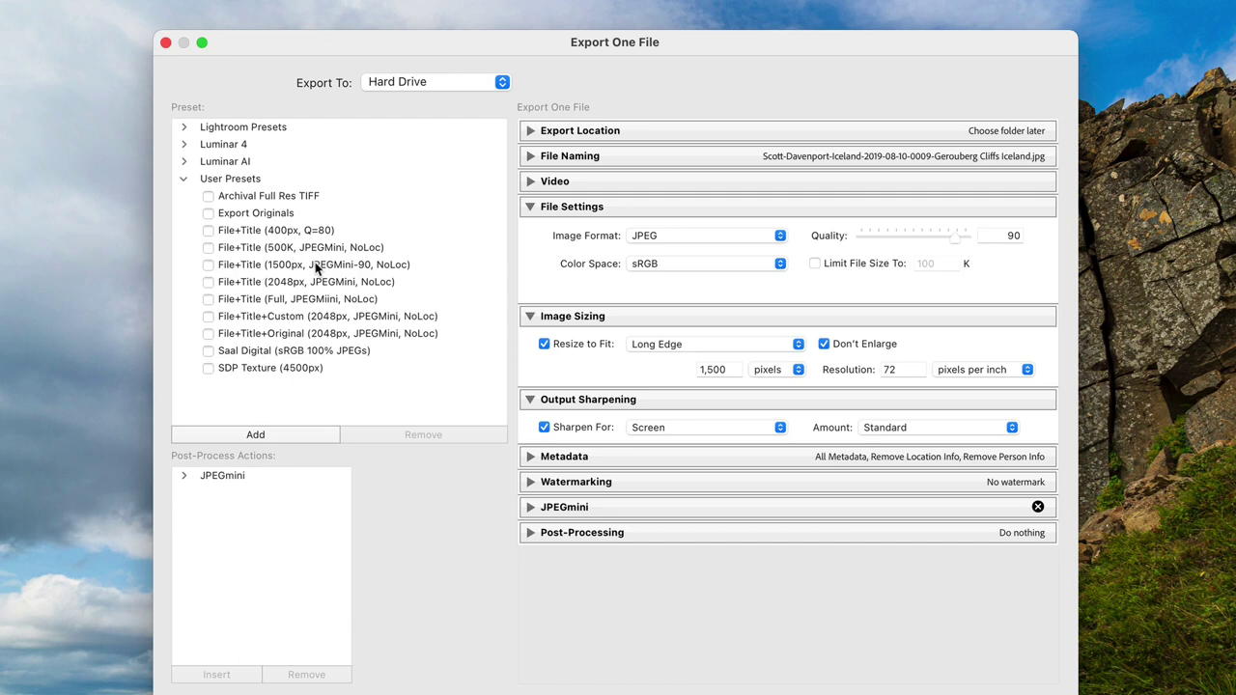
pyautogui.click(315, 264)
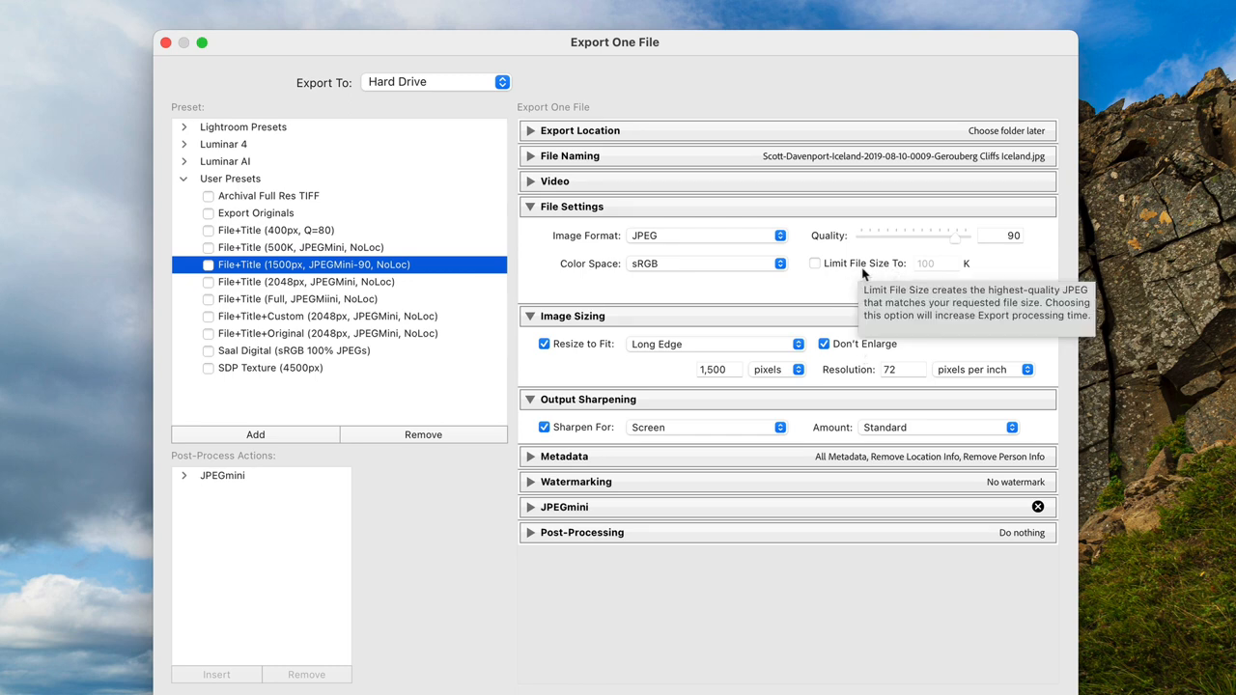
pyautogui.click(816, 264)
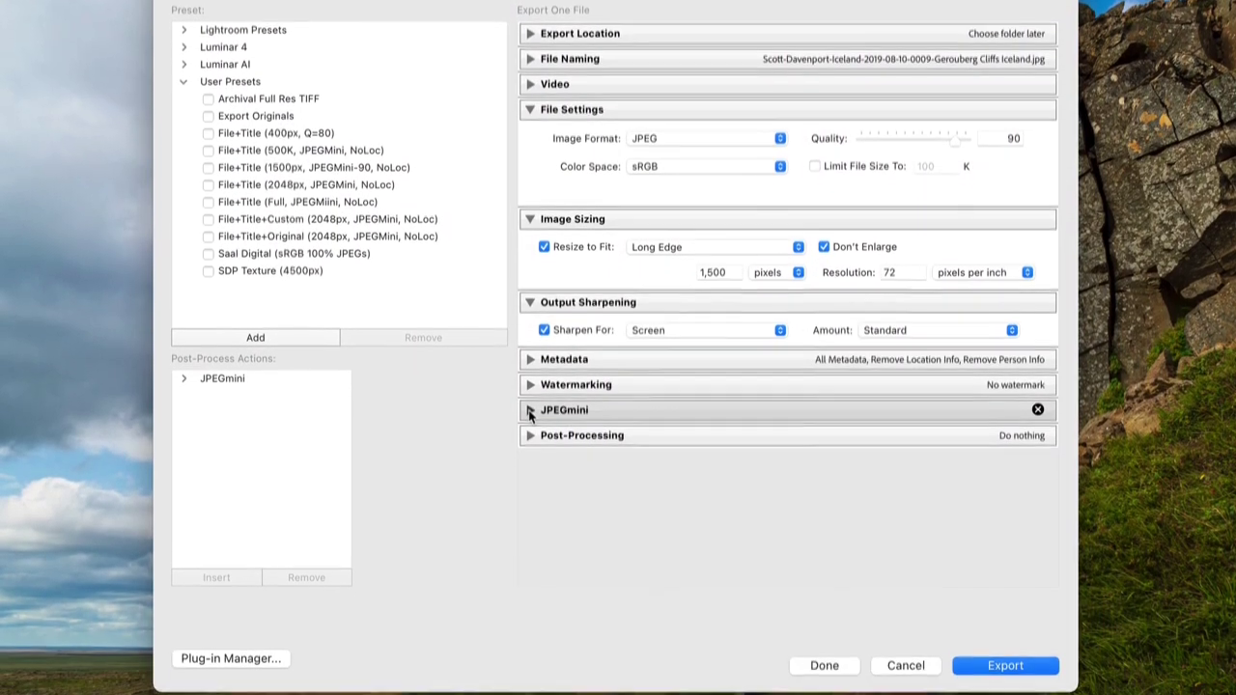
# Review the JPEGmini savings details (556 KB, 50.7%, 1.8 GB) then collapse the section
pyautogui.click(530, 411)
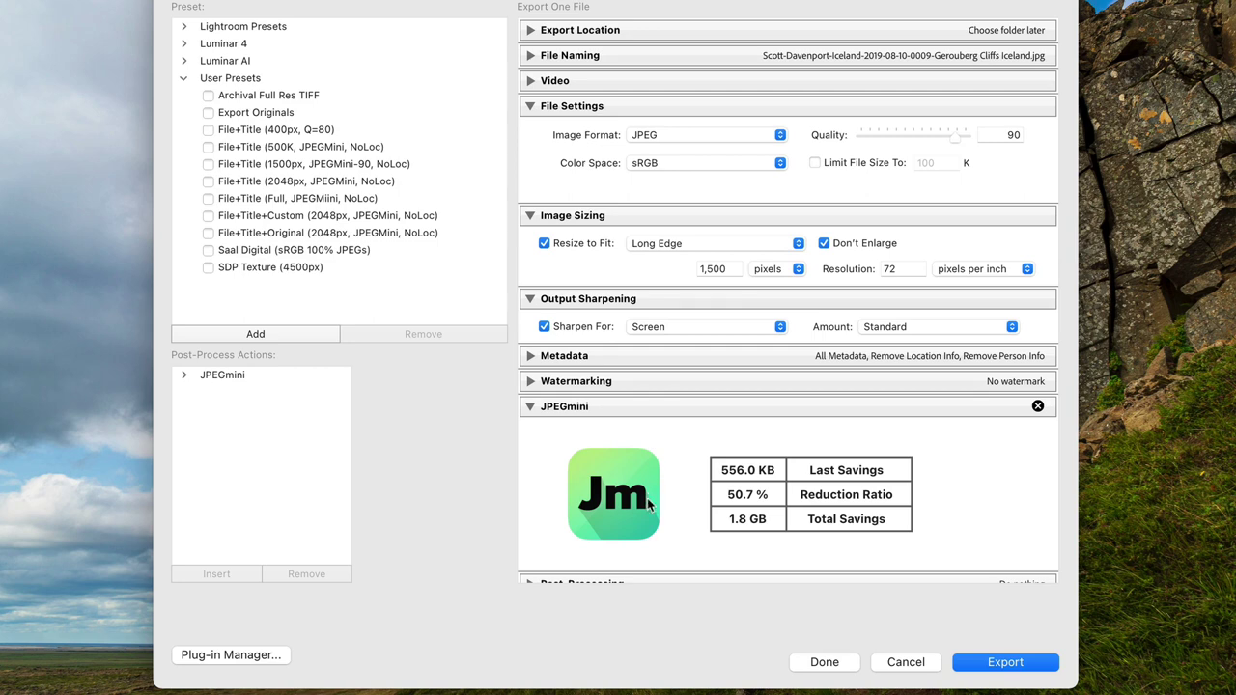
pyautogui.click(530, 407)
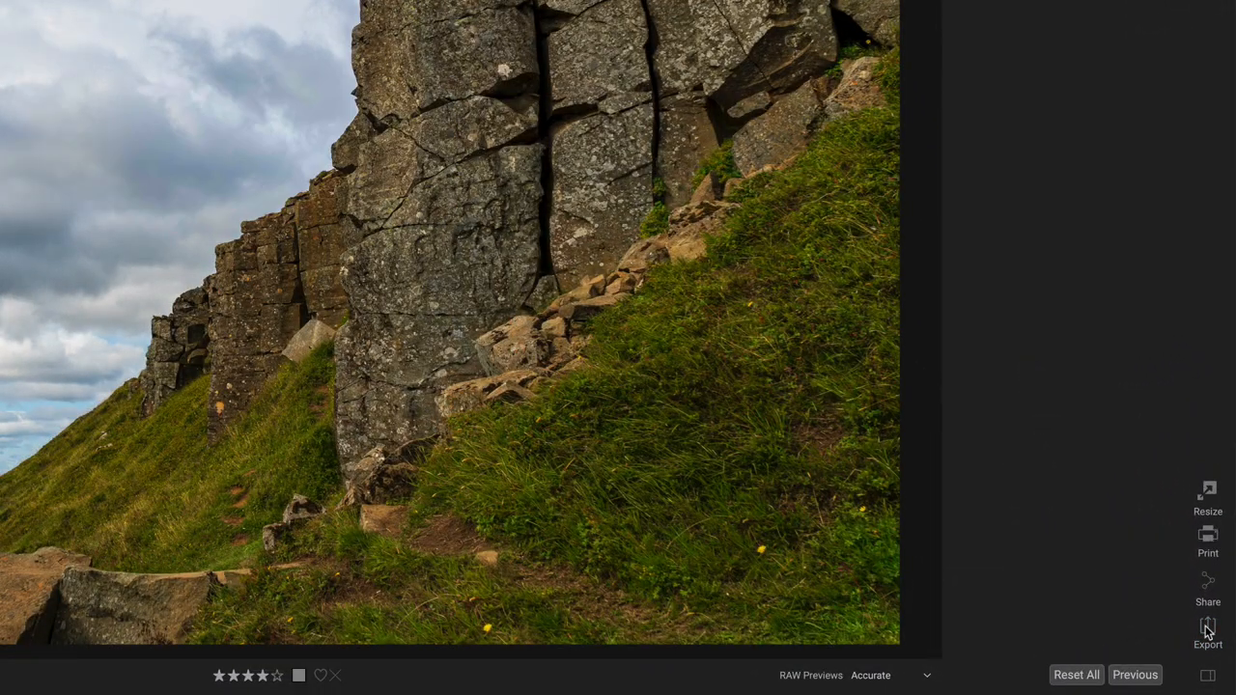
# Show ON1's export panel and check the Image Type resize options, leaving Long Edge 1500 px
pyautogui.click(1207, 630)
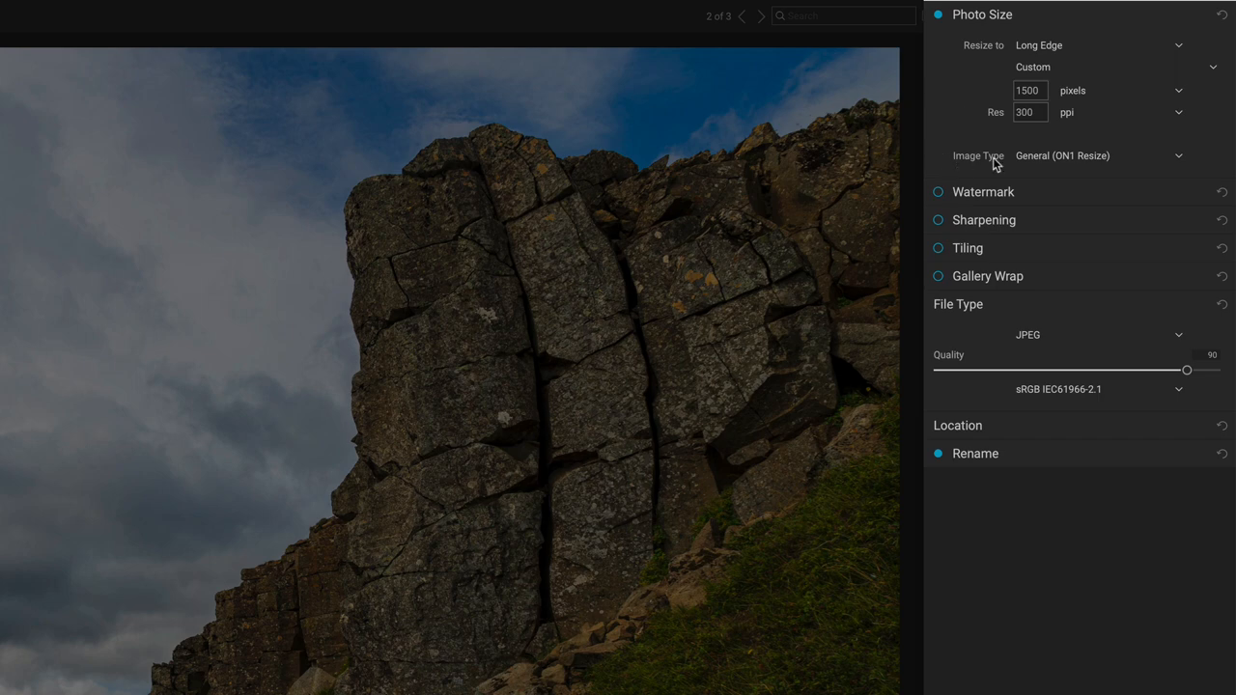
pyautogui.click(1033, 157)
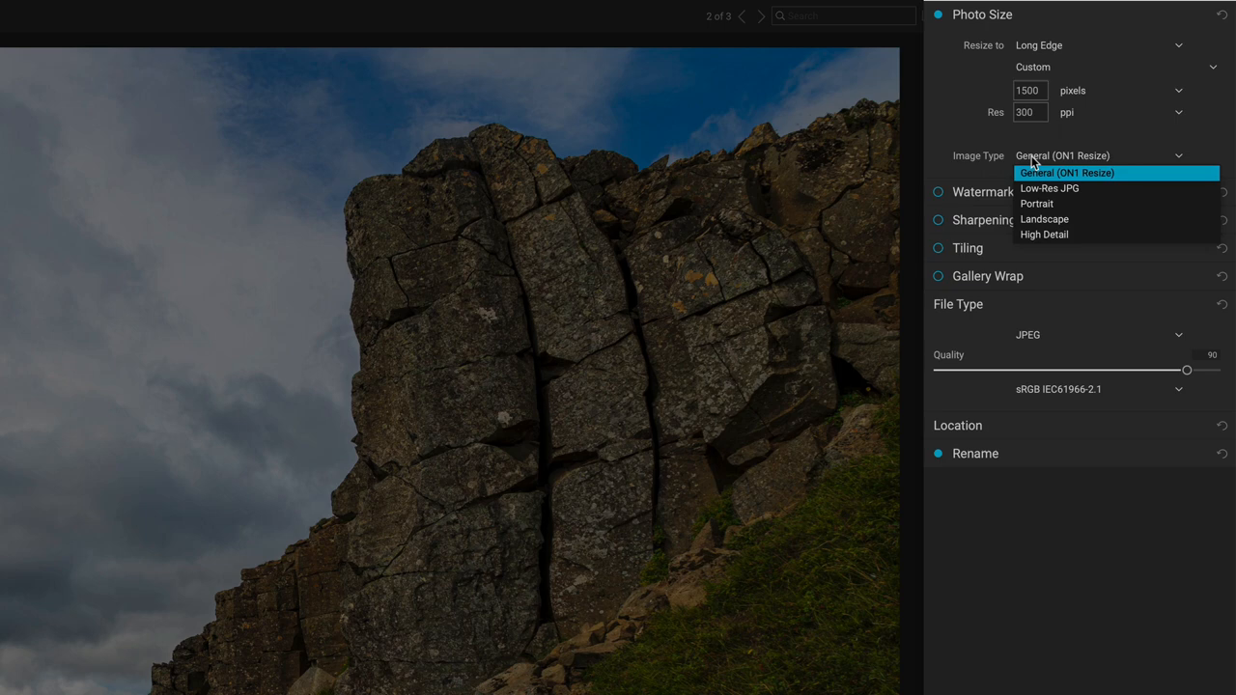
pyautogui.click(949, 161)
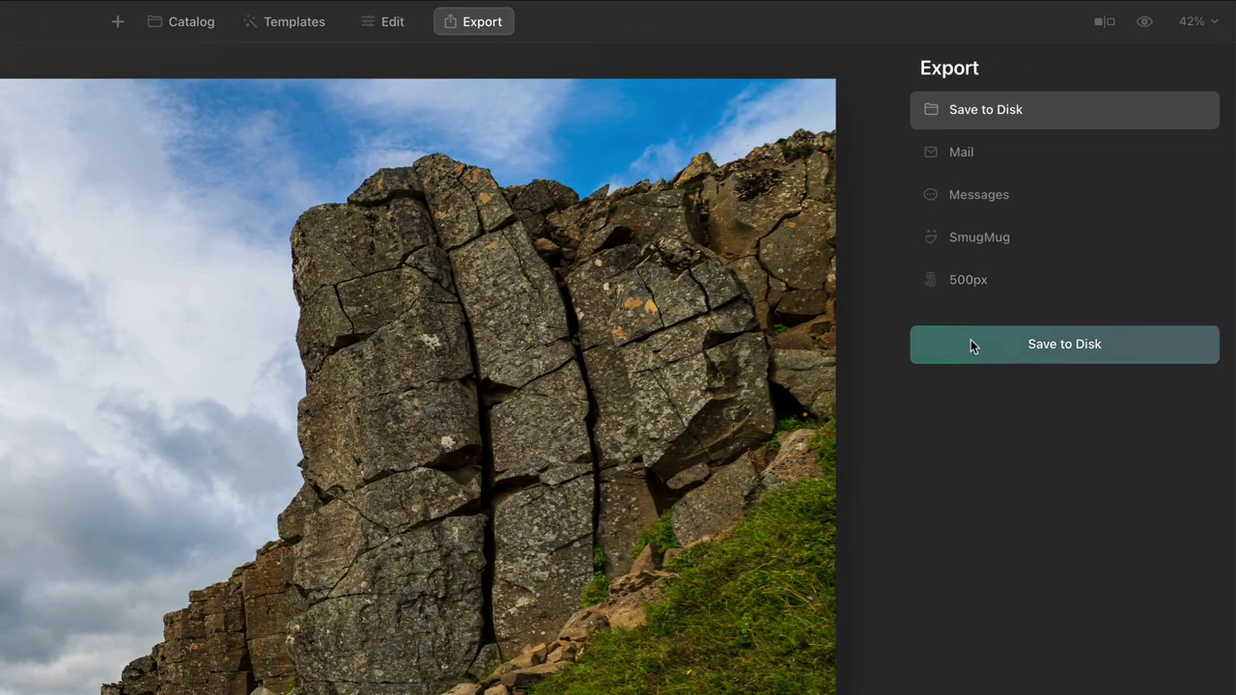
# Choose Save to Disk, showing 1500 px long edge, sRGB, JPEG quality 90
pyautogui.click(974, 345)
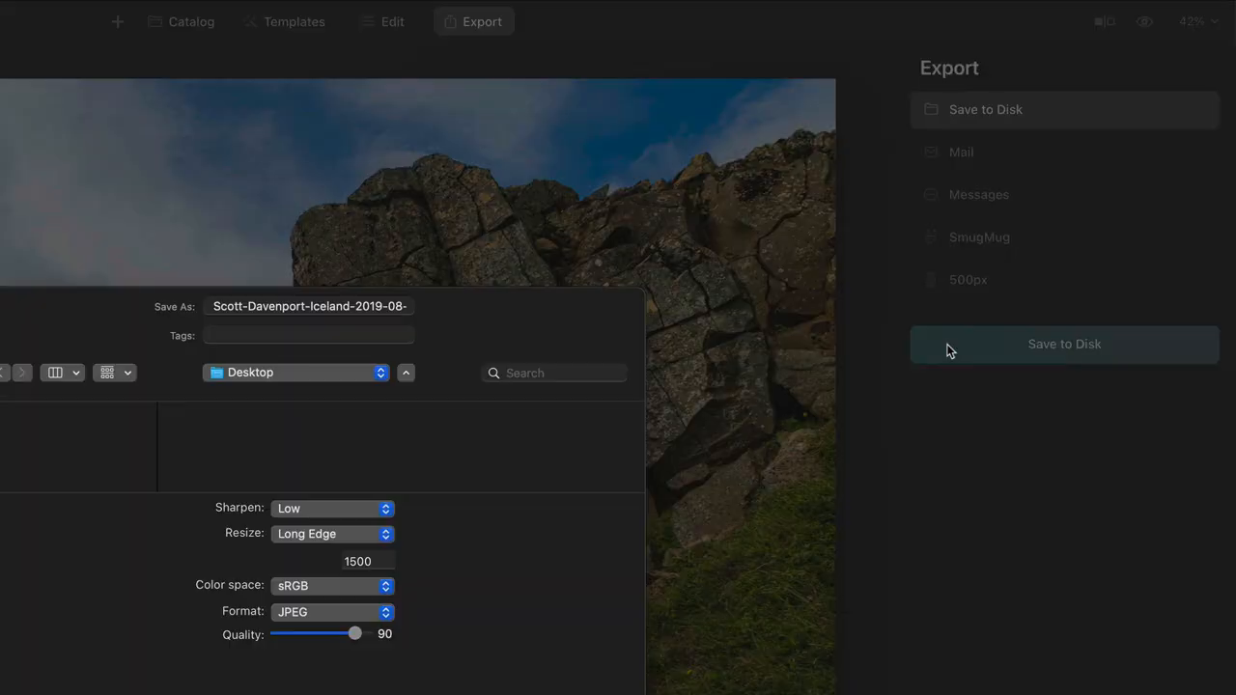